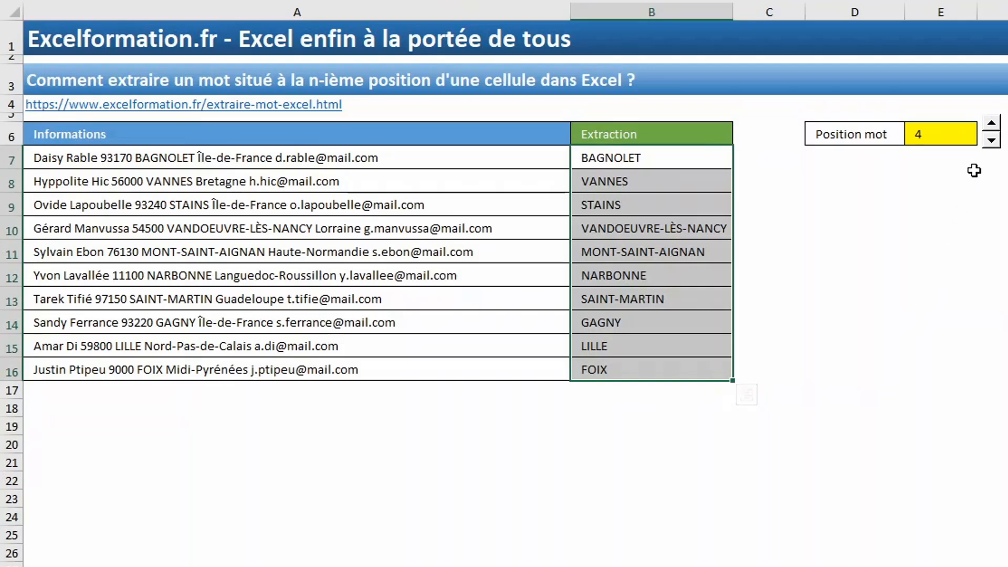
- Step the word position down to 2 and raise it by one again to compare the extracted words
click(991, 141)
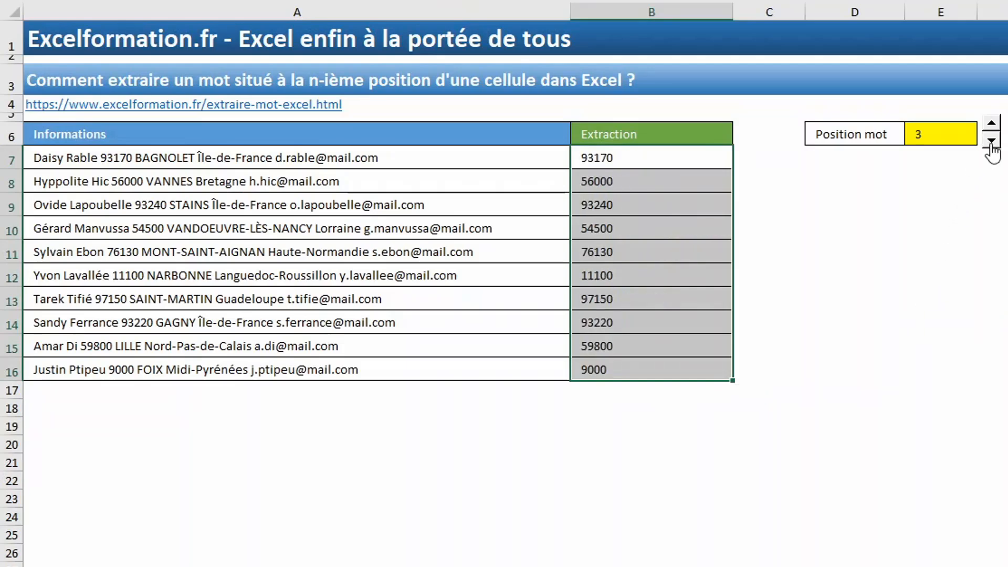
click(991, 142)
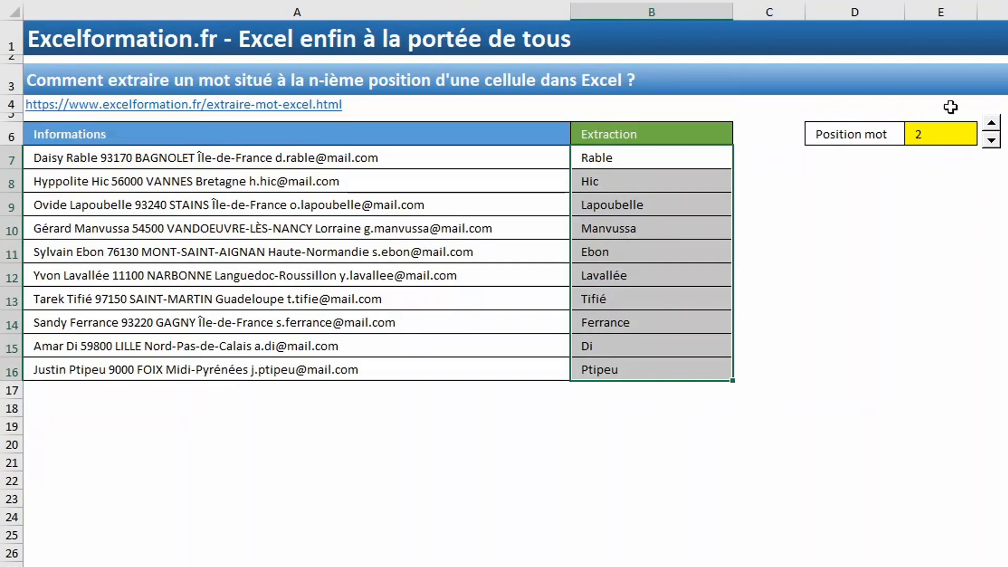
click(991, 124)
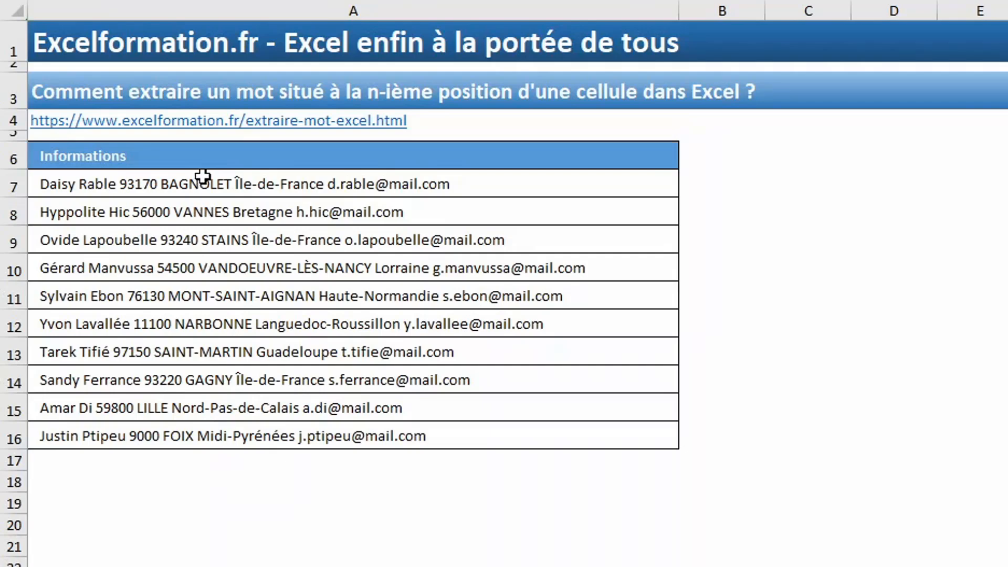
- Start a text-to-columns conversion of A7:A16 as delimited data, adding the space as a separator
drag(200, 181, 234, 429)
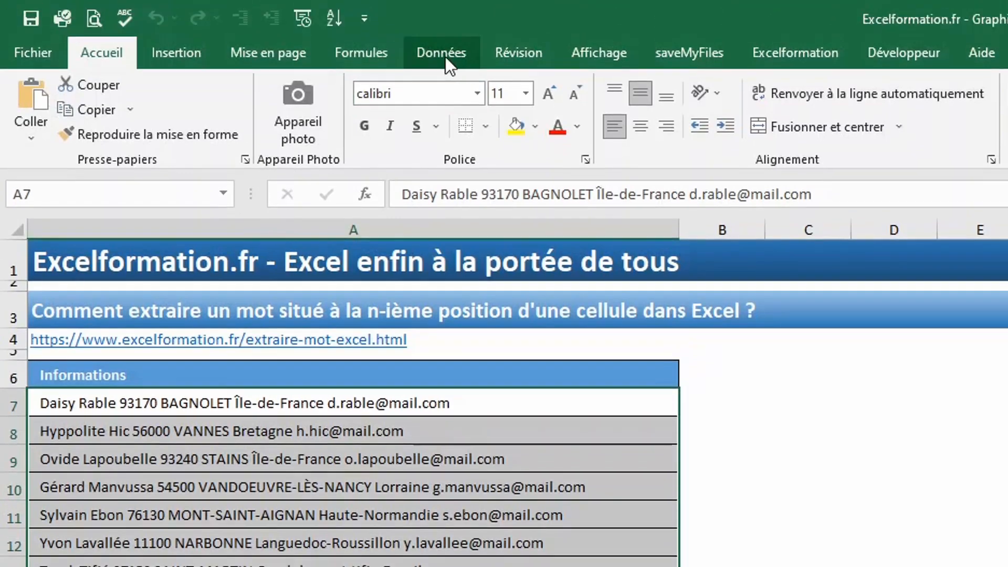
click(445, 56)
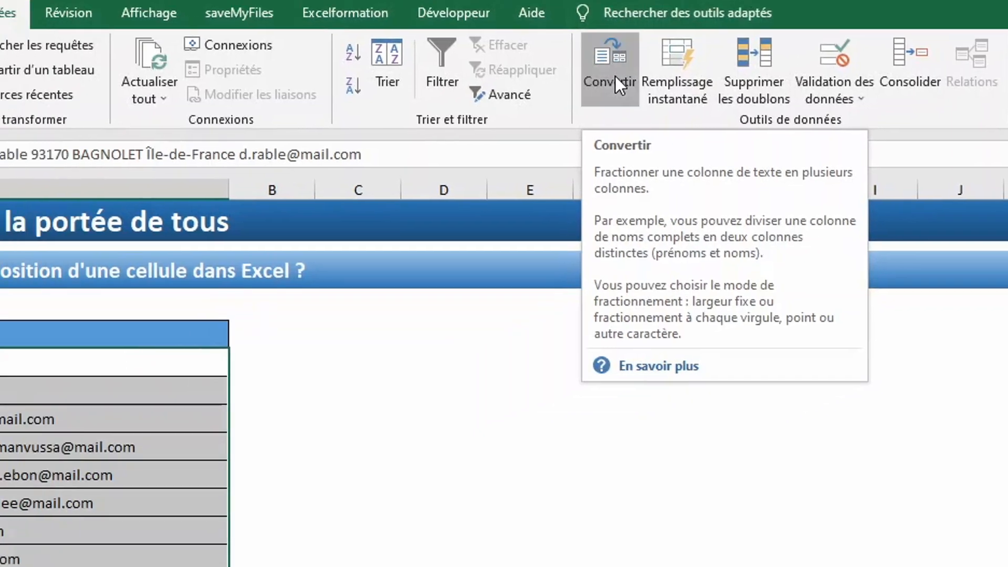
click(615, 76)
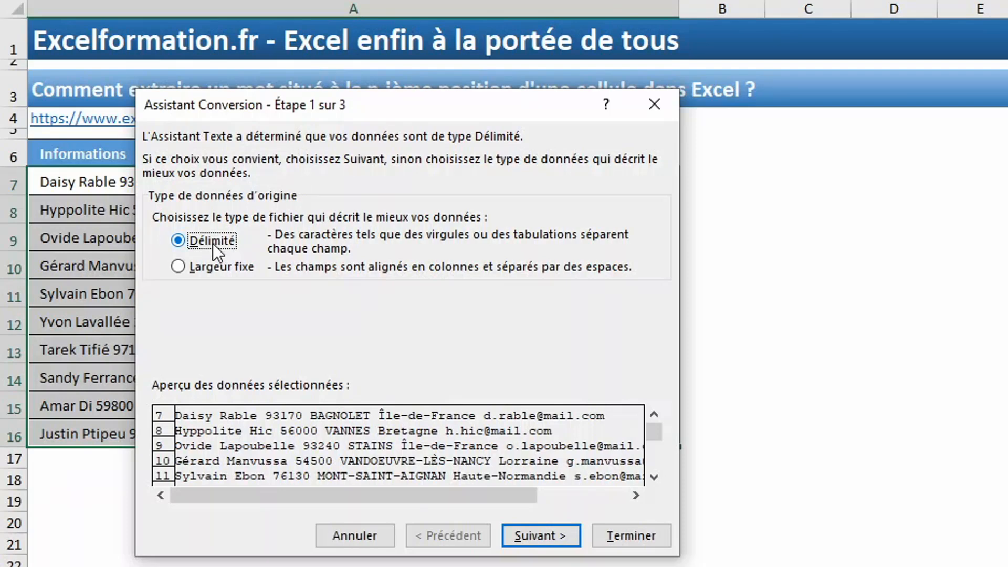
click(551, 533)
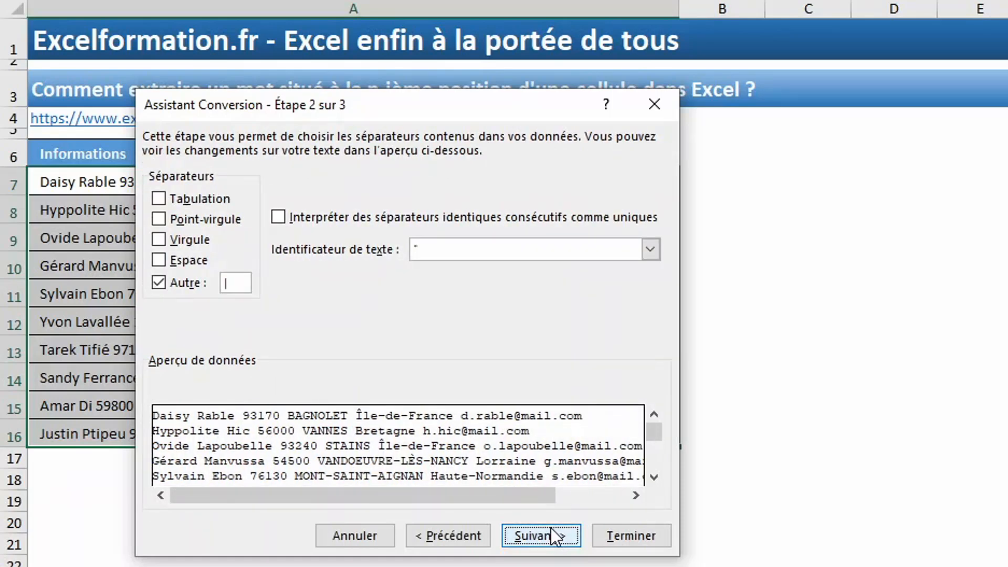
click(181, 263)
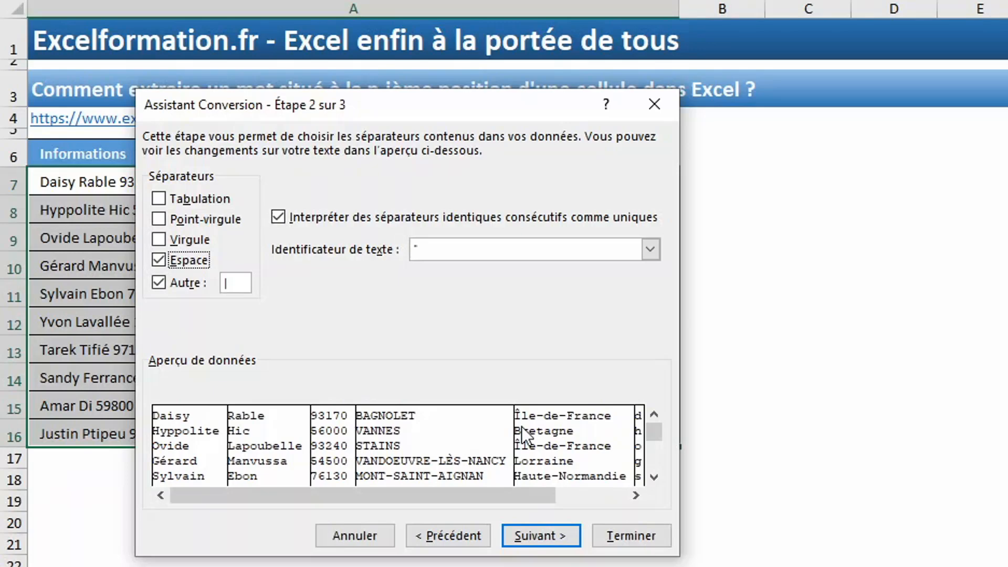
click(531, 536)
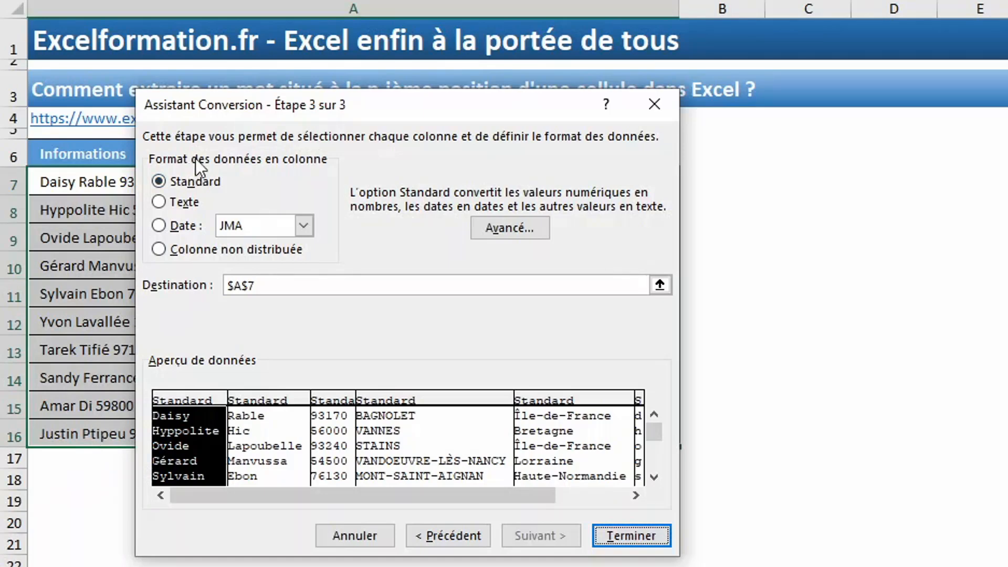
- Set the conversion destination to cell B7 and complete the text split
click(660, 285)
click(708, 180)
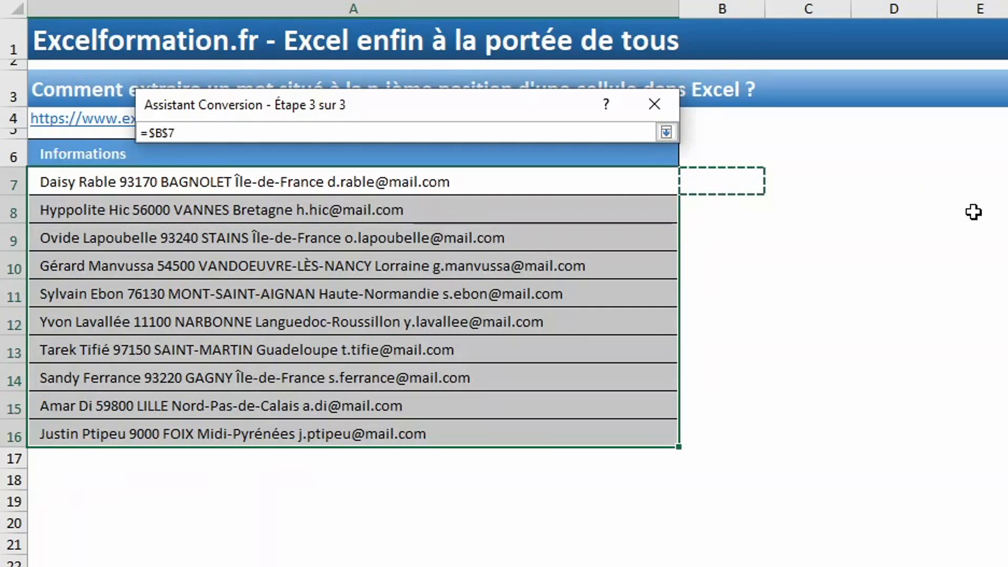
key(Return)
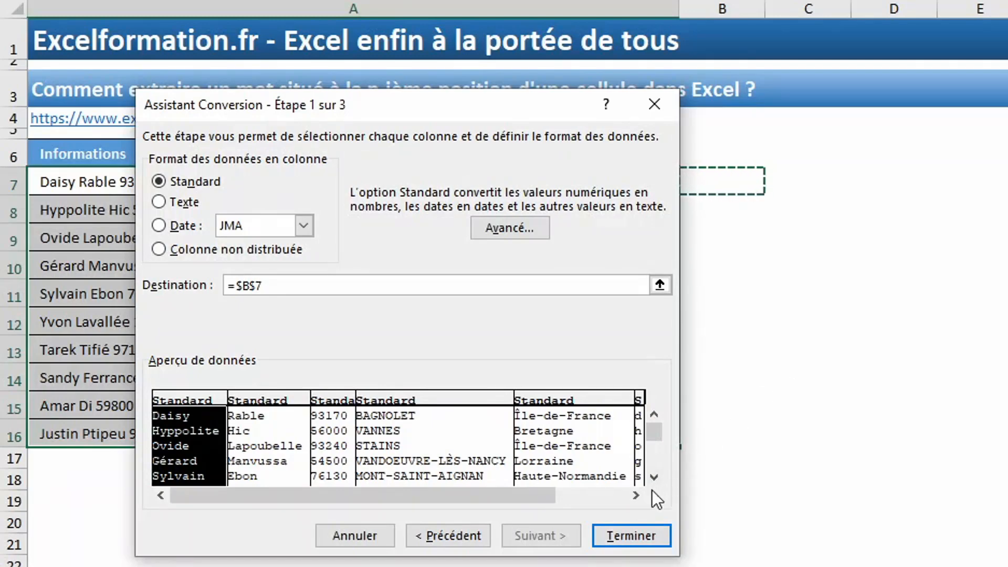
click(634, 528)
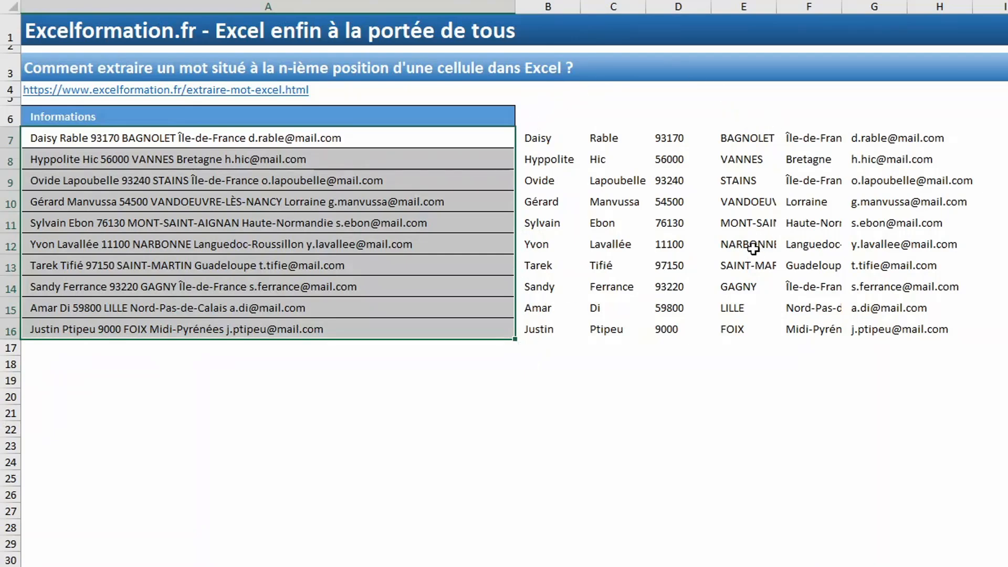
- Delete the split-out surname, postal code, region and e-mail columns, keeping only the first-name and city columns
drag(605, 7, 668, 4)
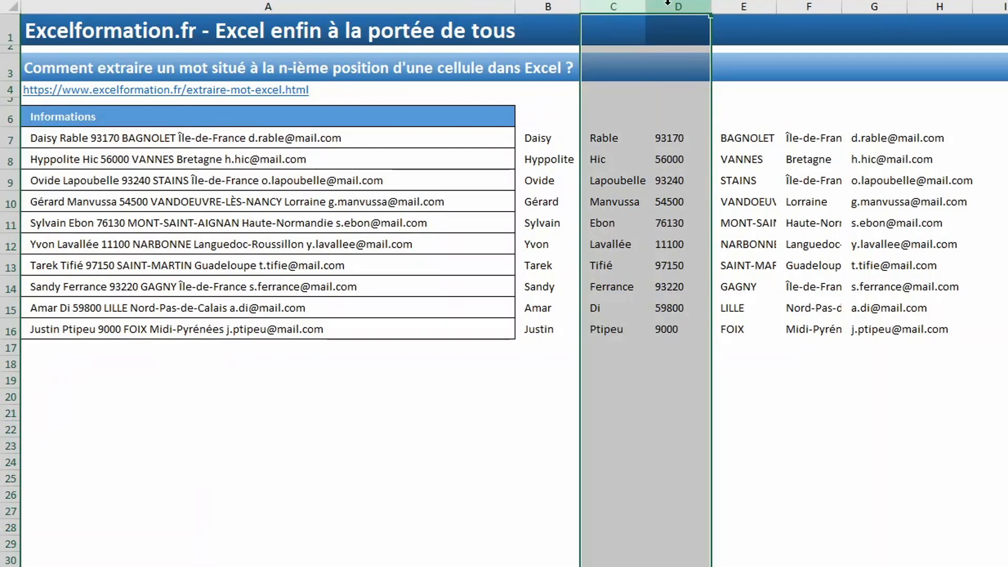
right_click(667, 5)
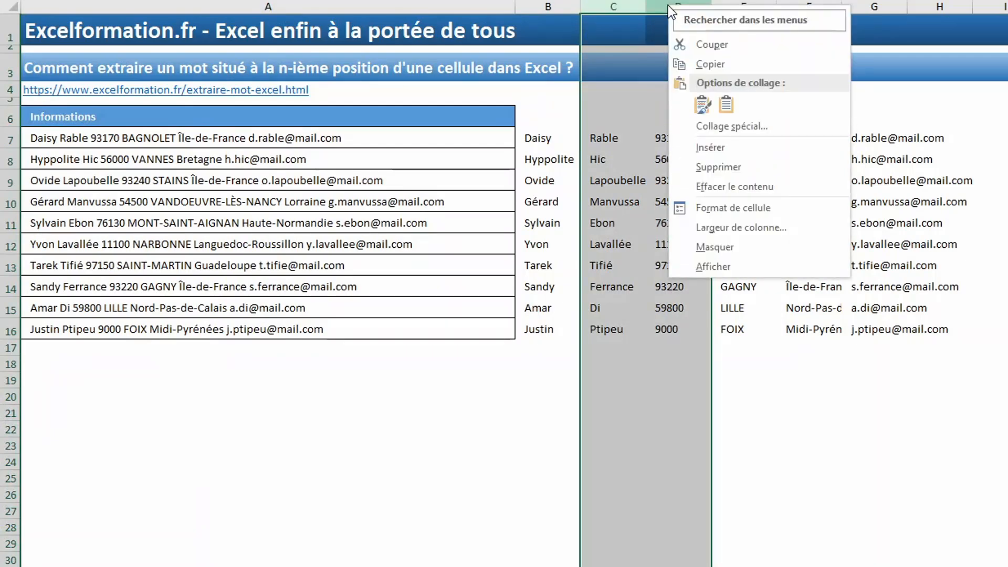
click(714, 167)
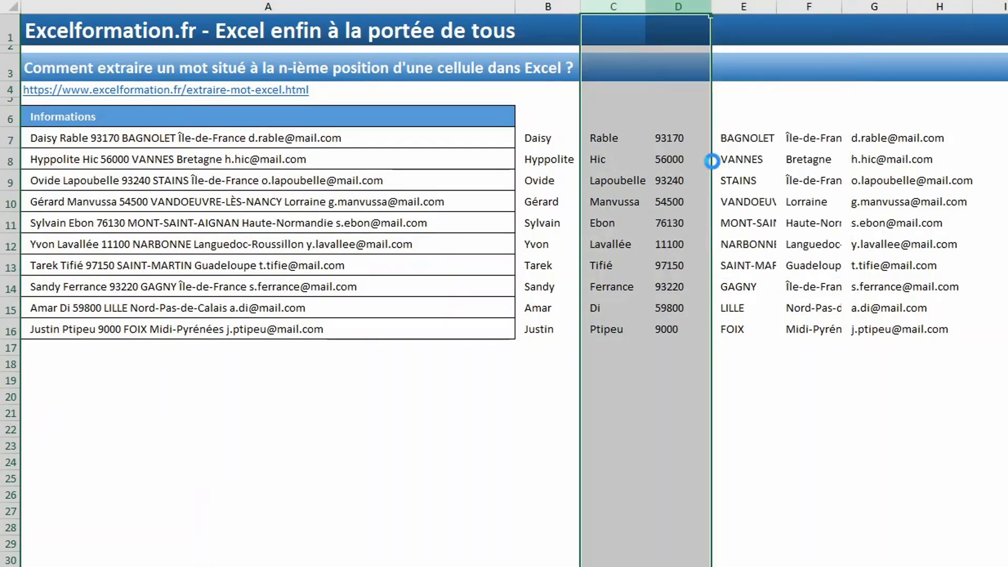
click(676, 9)
drag(676, 9, 748, 15)
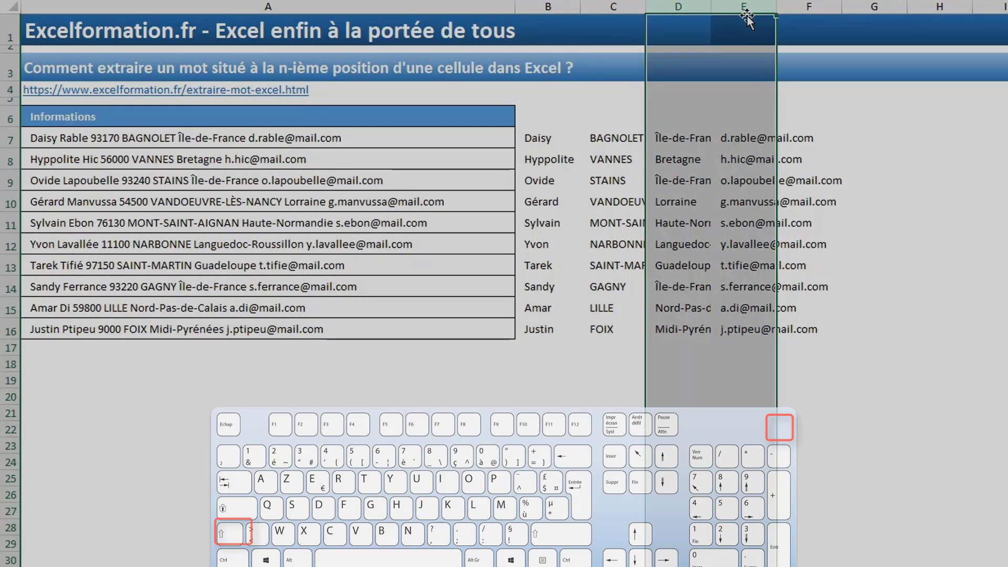
key(ctrl+minus)
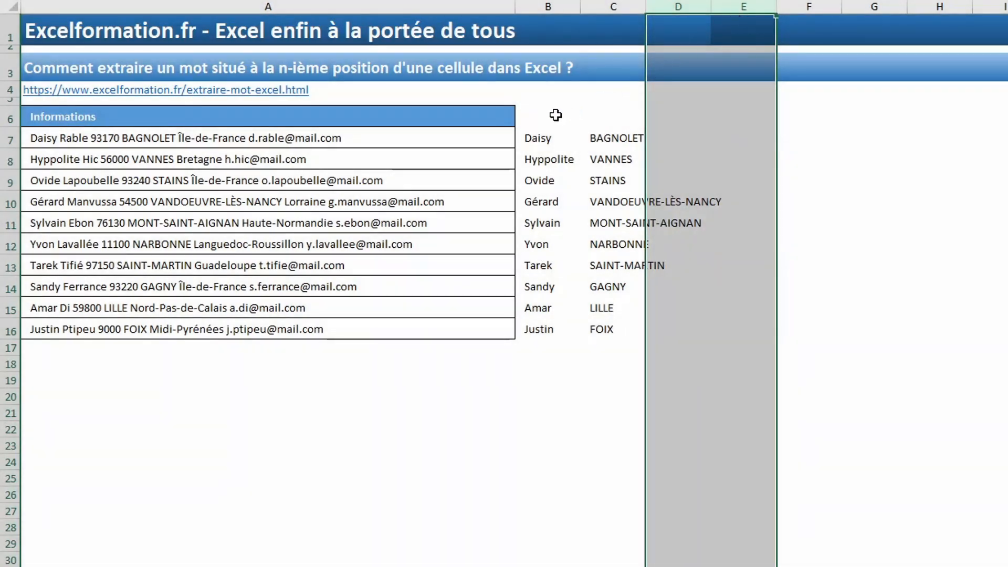
- Enter the headers Prénom in B6 and Ville in C6
click(551, 114)
text(Pré)
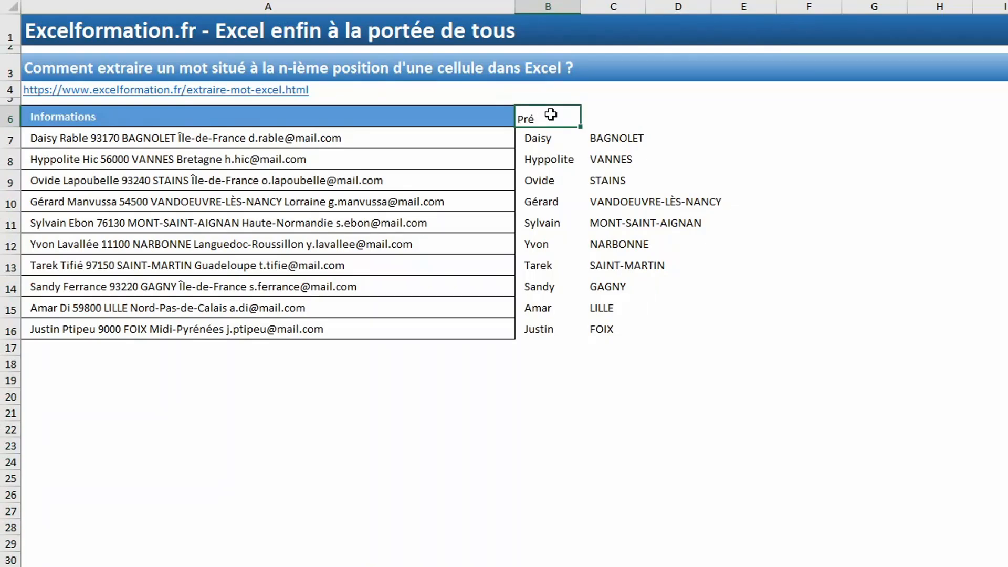
text(nom)
key(Tab)
text(Ville)
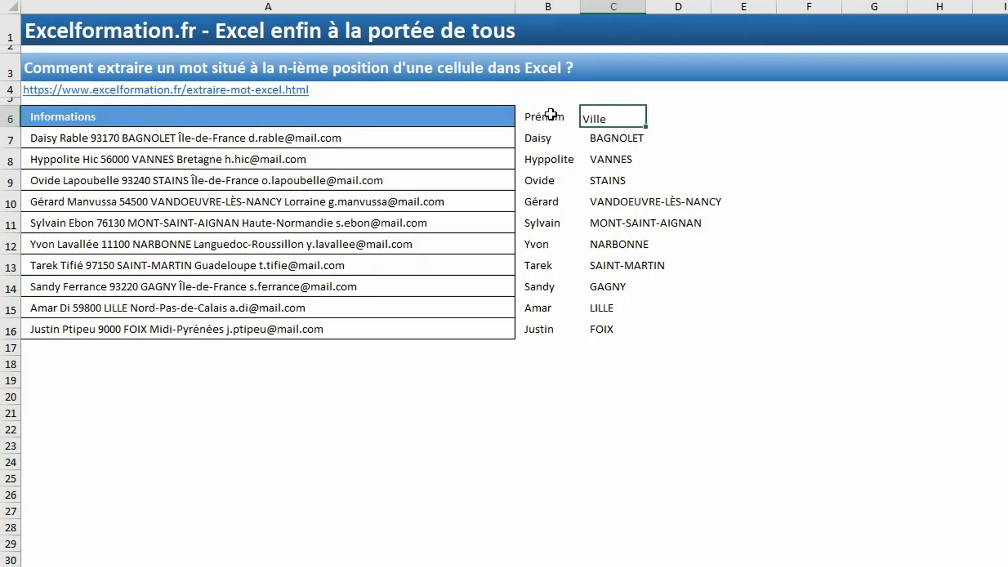
key(Return)
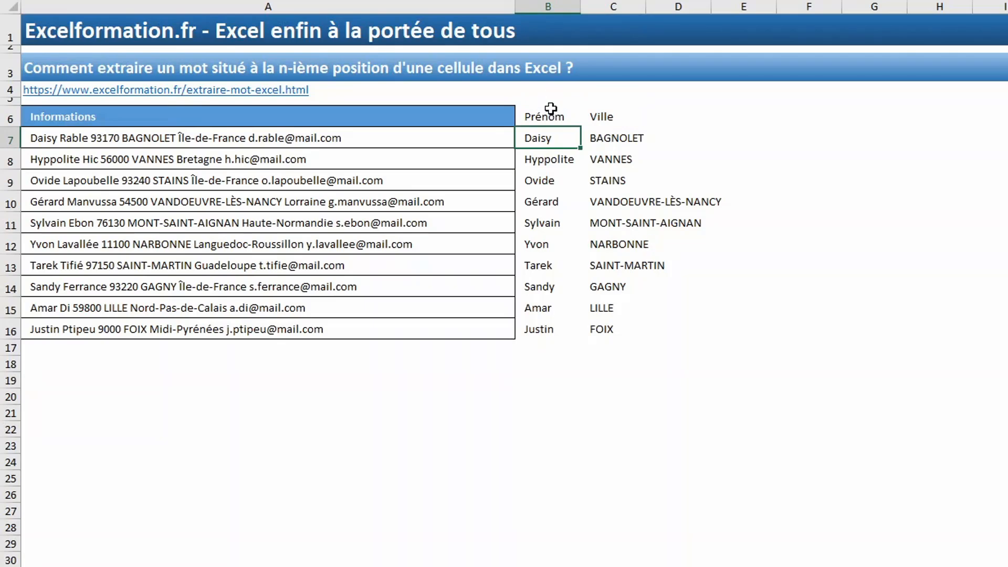
- Apply all borders to the range B6:C16
drag(553, 117, 630, 327)
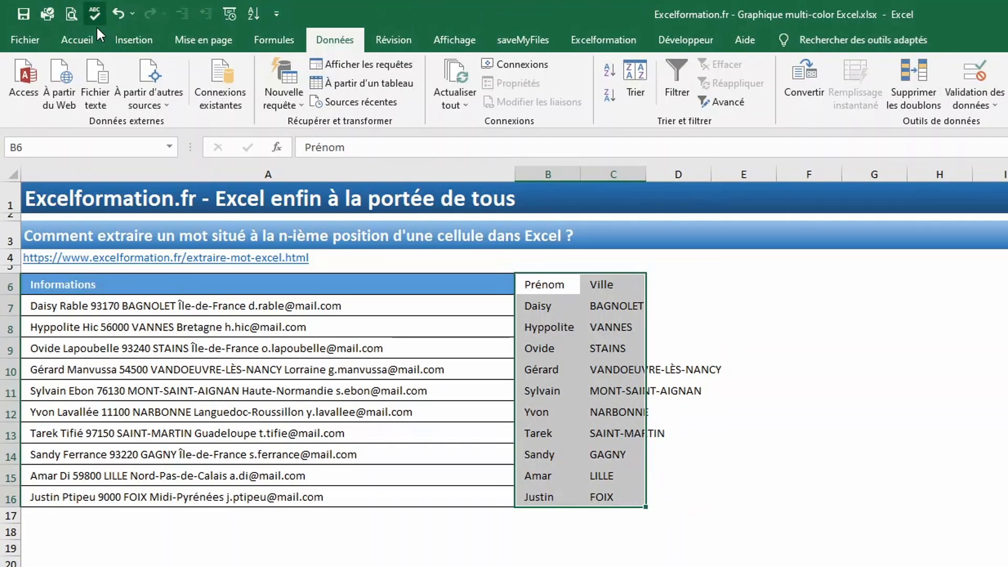
click(89, 30)
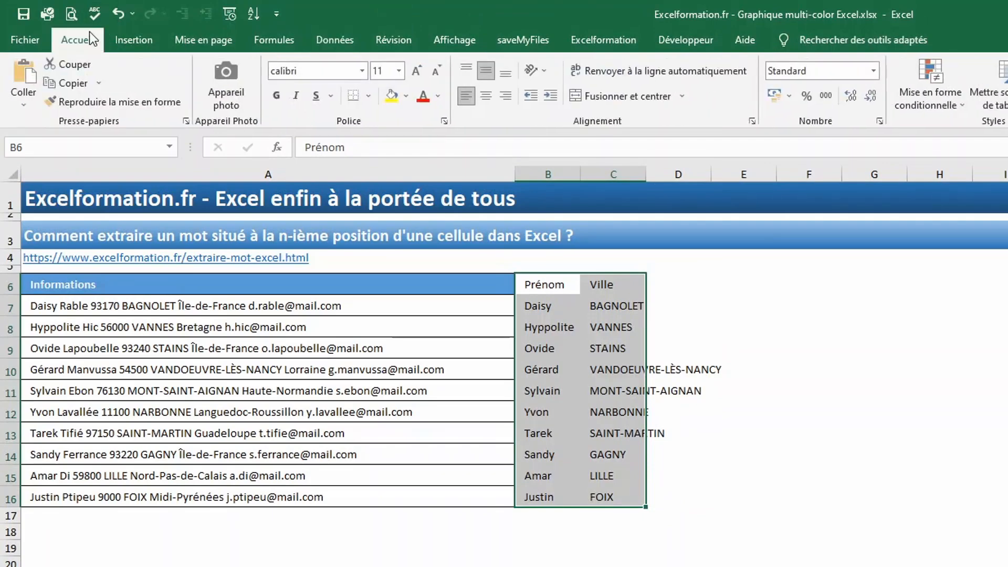
click(369, 95)
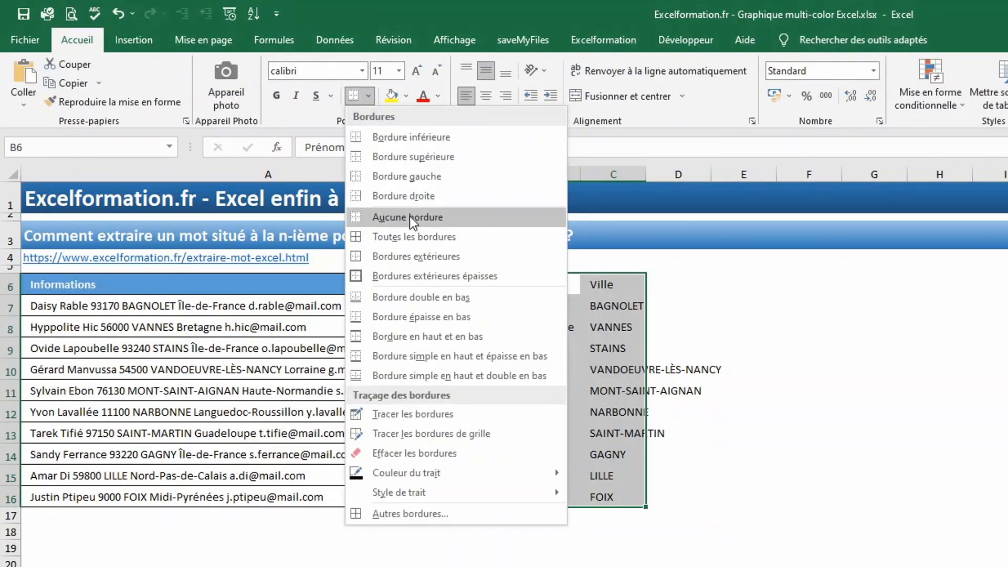
click(410, 239)
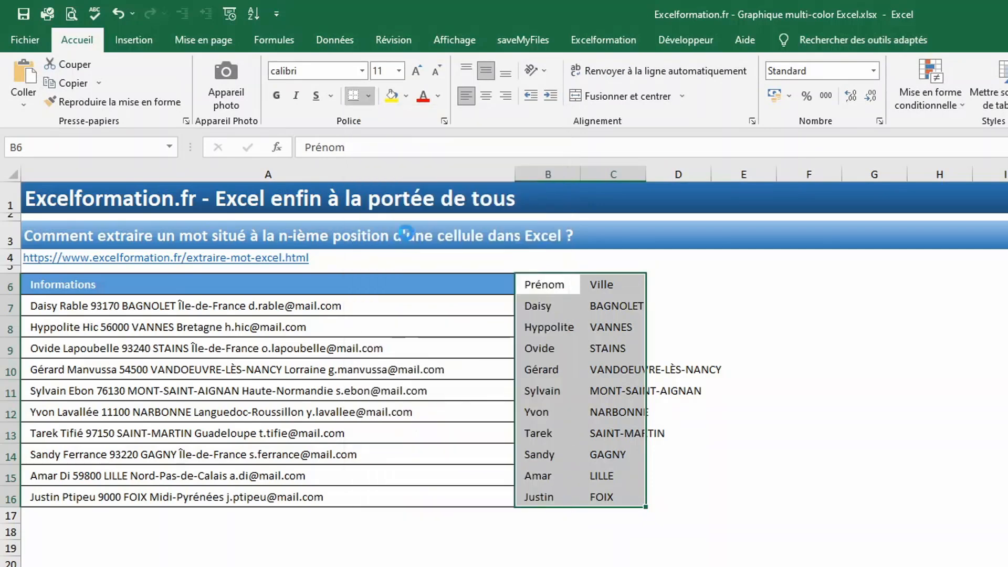
- Give the header cells B6:C6 a green theme fill and white text
drag(547, 285, 613, 285)
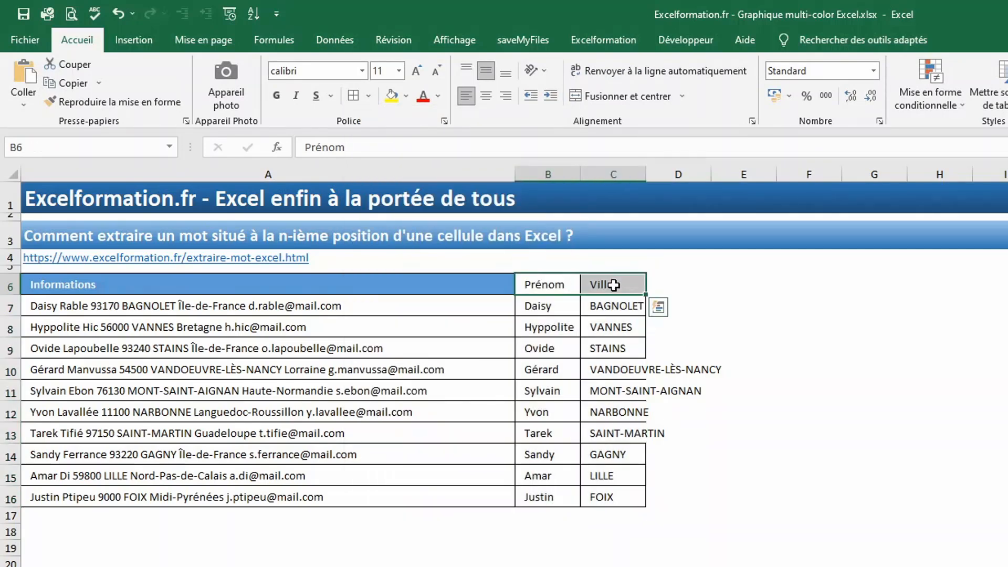
click(406, 100)
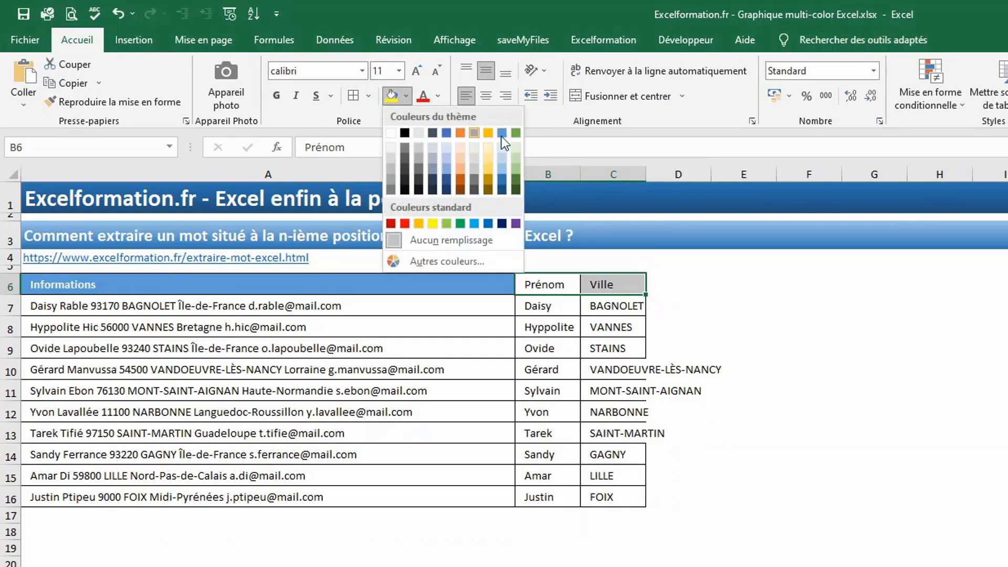
click(516, 134)
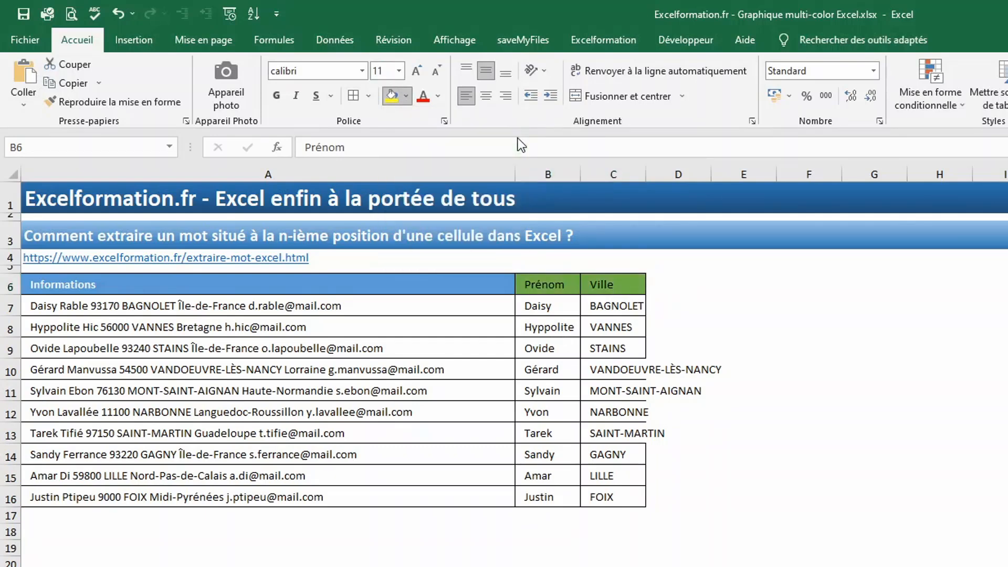
click(440, 98)
click(423, 151)
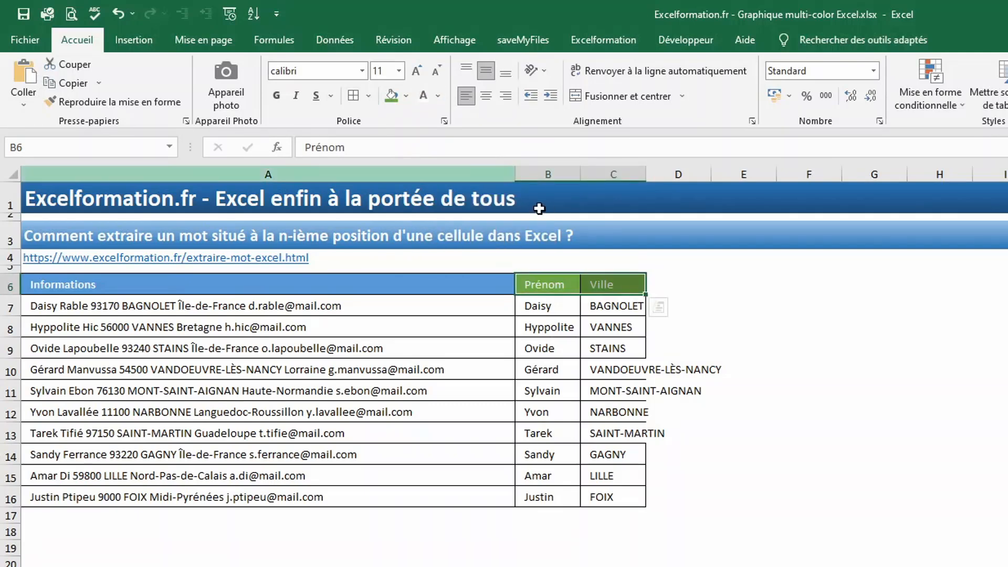
- Autofit the widths of columns B and C to their contents
drag(556, 174, 609, 172)
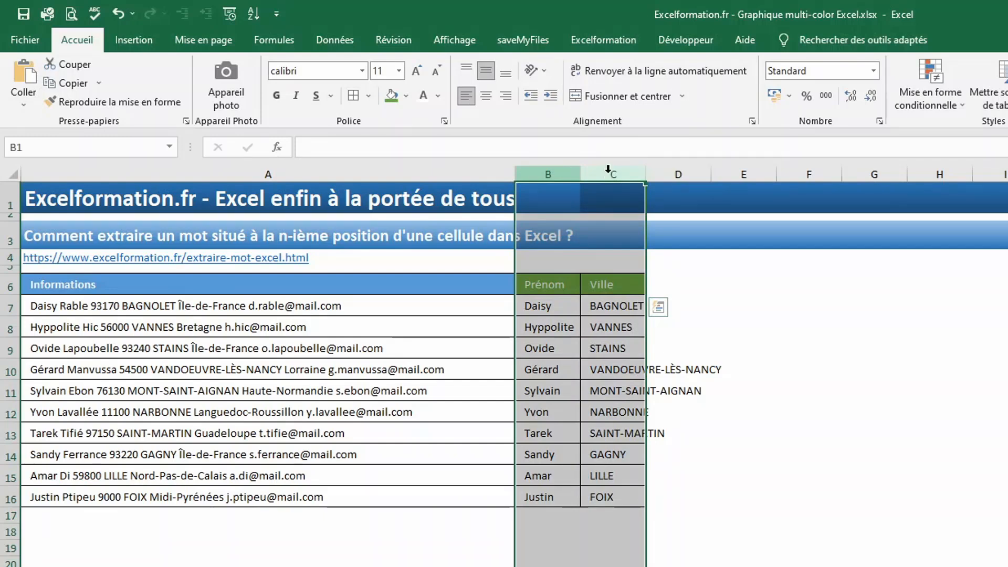
double_click(644, 178)
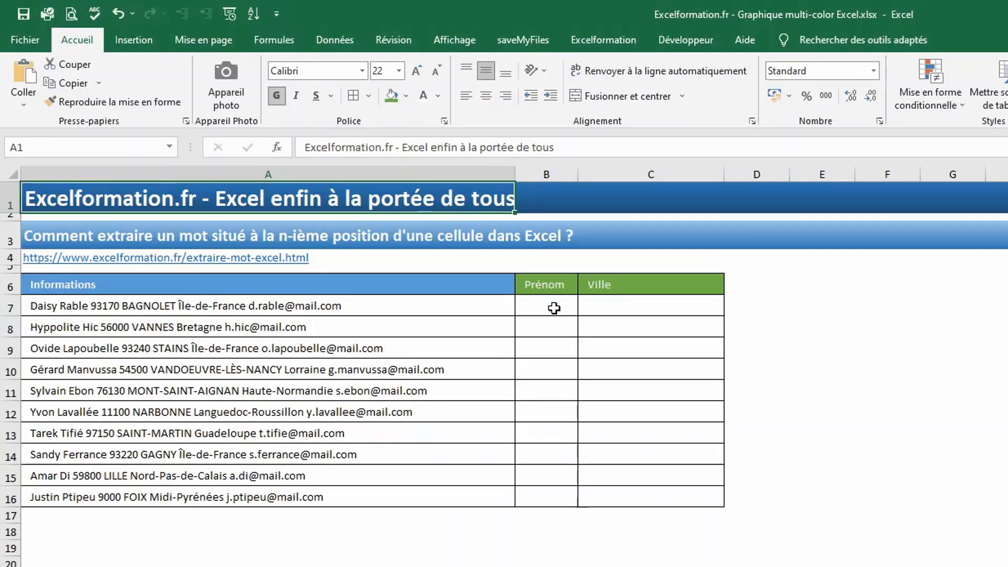
- Select the empty cells B7:C16 under the Prénom and Ville headers
drag(548, 307, 657, 497)
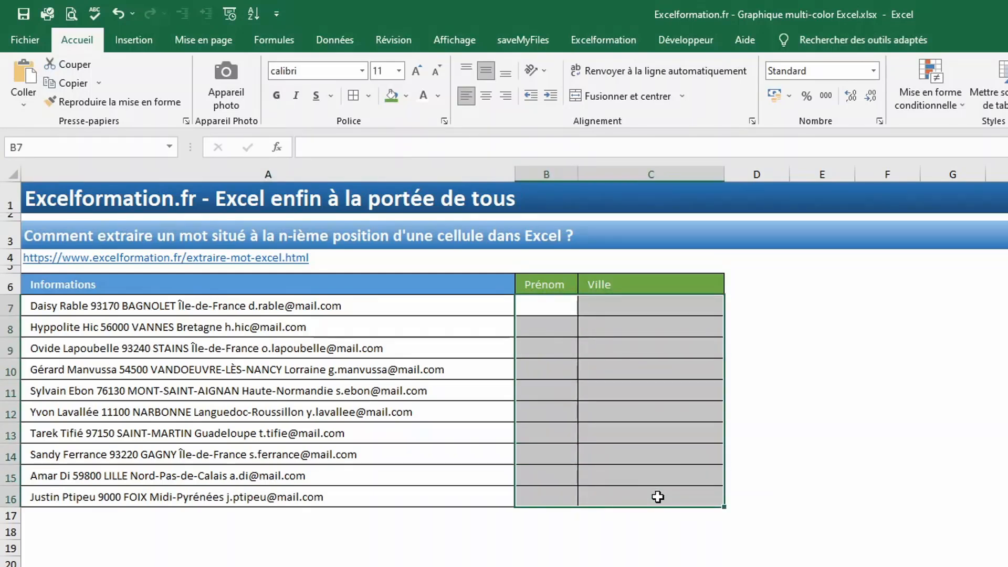